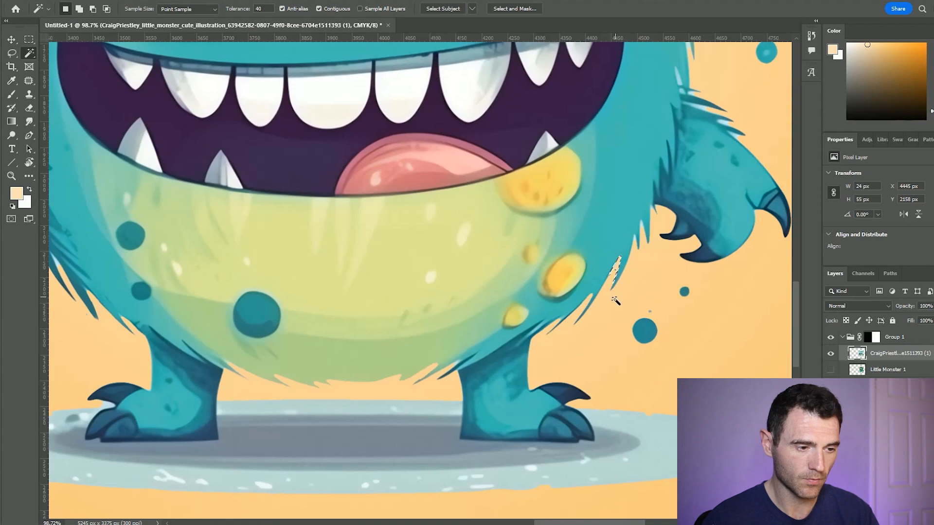
- Examine the monster's cut-out edges and its placement on the front cover, leaving its layer deselected
key("v")
scroll(572, 286, "down", 7)
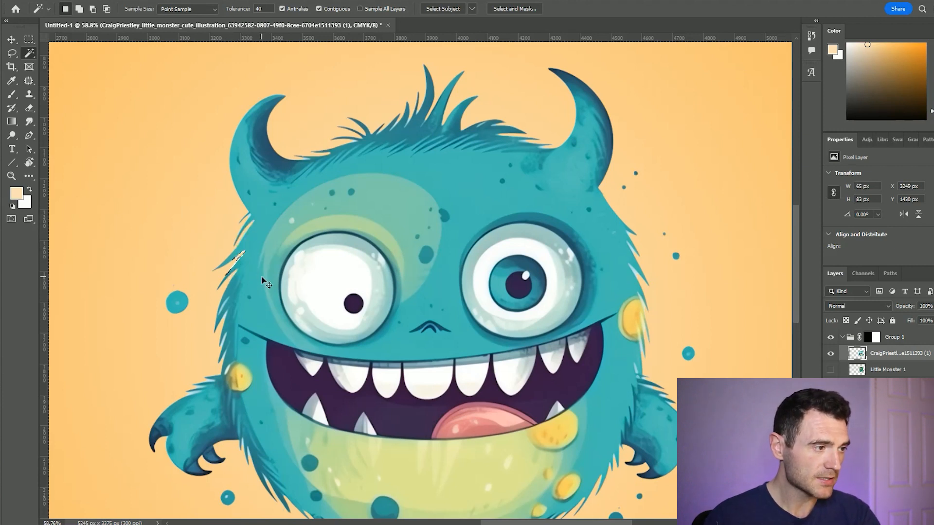
scroll(280, 269, "down", 3)
key("v")
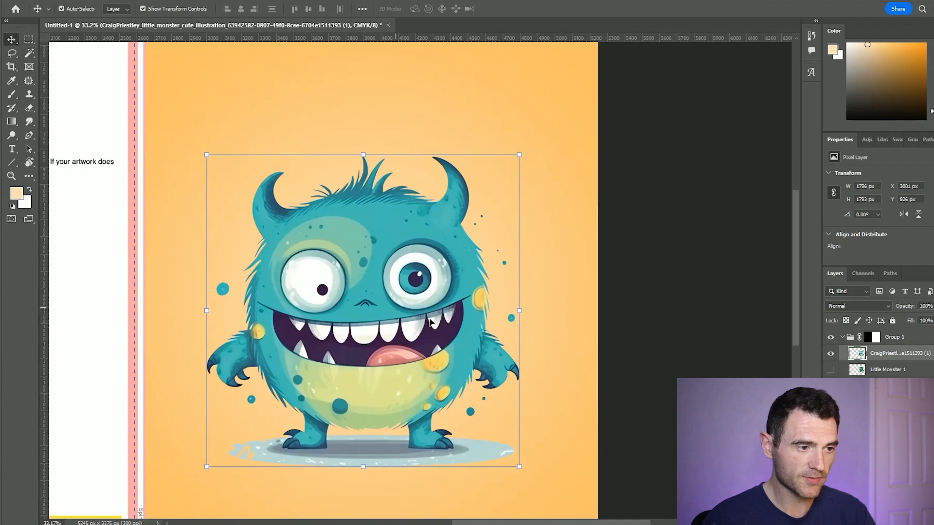
left_click(590, 309)
left_click(626, 313)
scroll(422, 285, "down", 1)
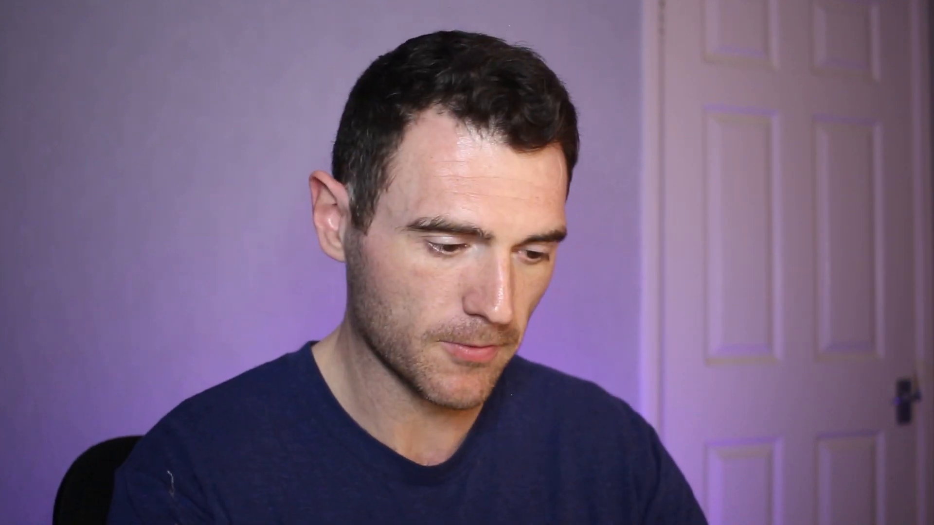
- Add the title "Little Monsters" in CRONOS-KID at 72 pt and place it above the monster on the front cover
type("Little Mons")
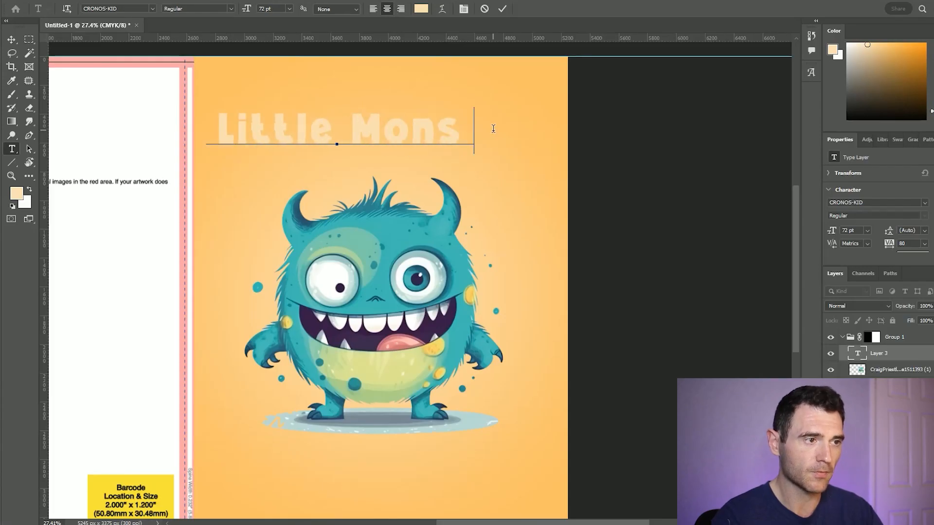
type("ters")
key("ctrl+a")
left_click(14, 39)
left_click_drag(361, 136, 394, 112)
- Hide the orange background layer to reveal the cover template's margins behind the artwork
left_click(887, 386)
left_click(830, 386)
left_click(830, 386)
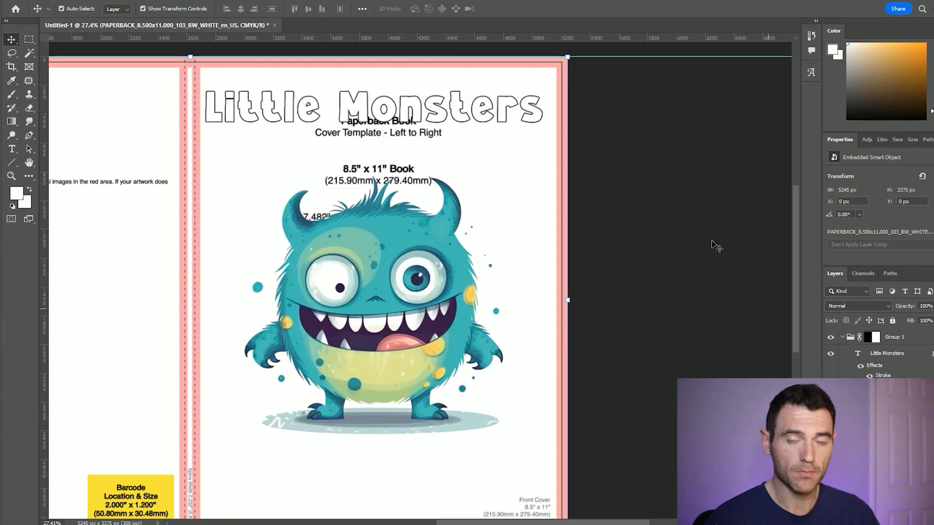
- Centre the title within the front cover's margins and add a vertical guide through the middle of the front cover
left_click(524, 105)
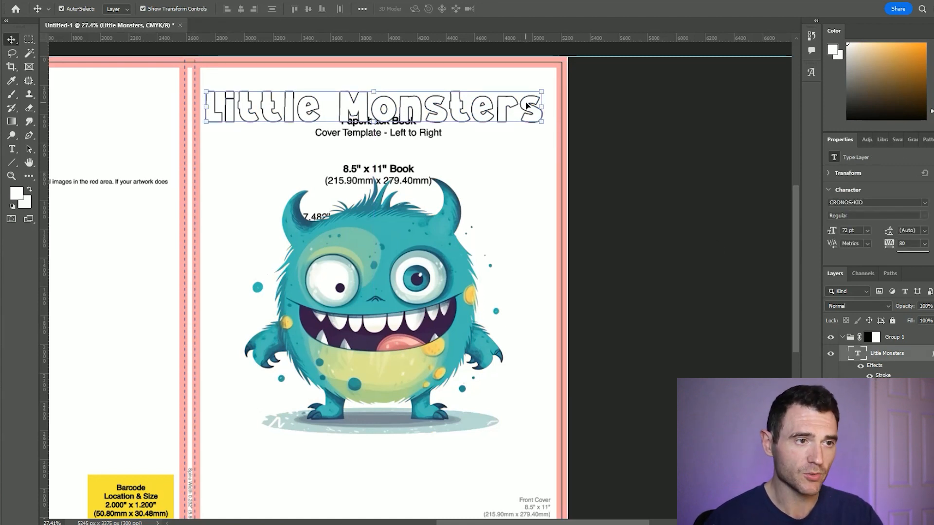
left_click_drag(534, 106, 535, 110)
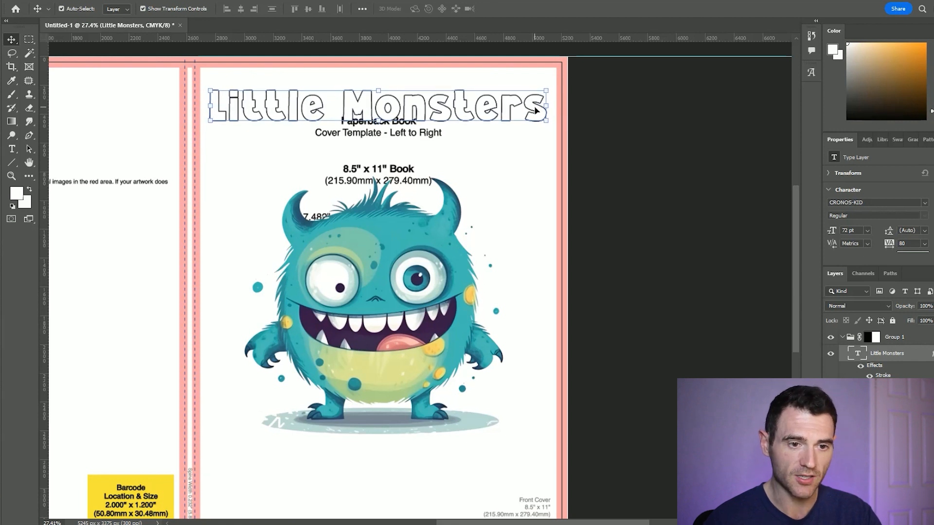
left_click(876, 338)
left_click_drag(54, 287, 371, 285)
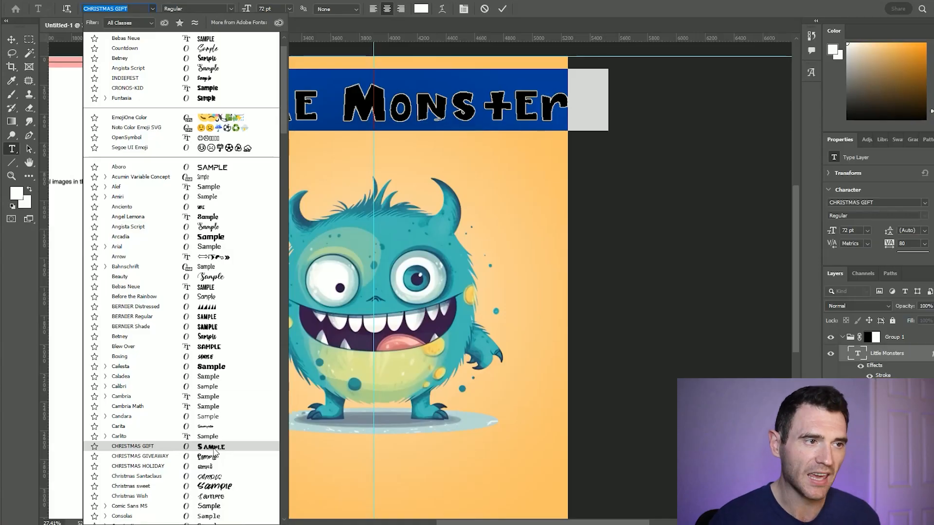
- Change the title's font to Funtasia and set its size to 82 pt
scroll(209, 389, "down", 3)
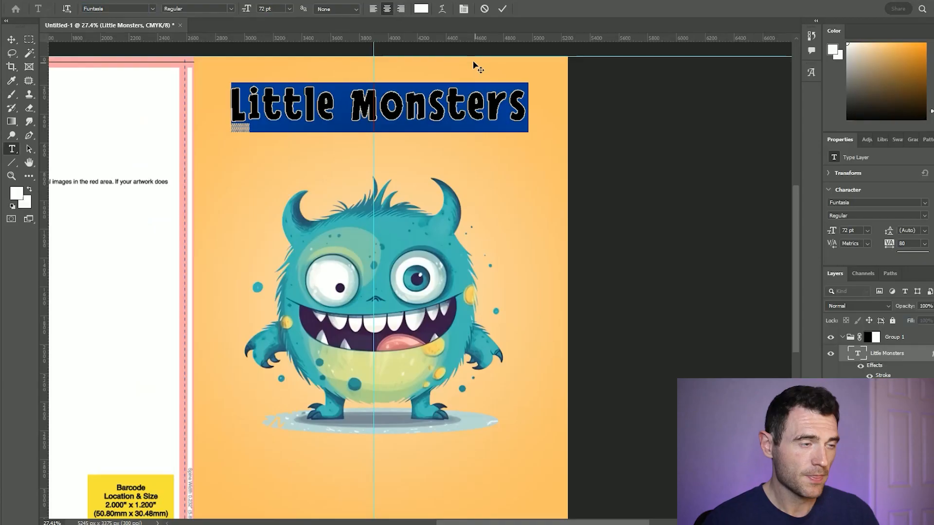
left_click(434, 110)
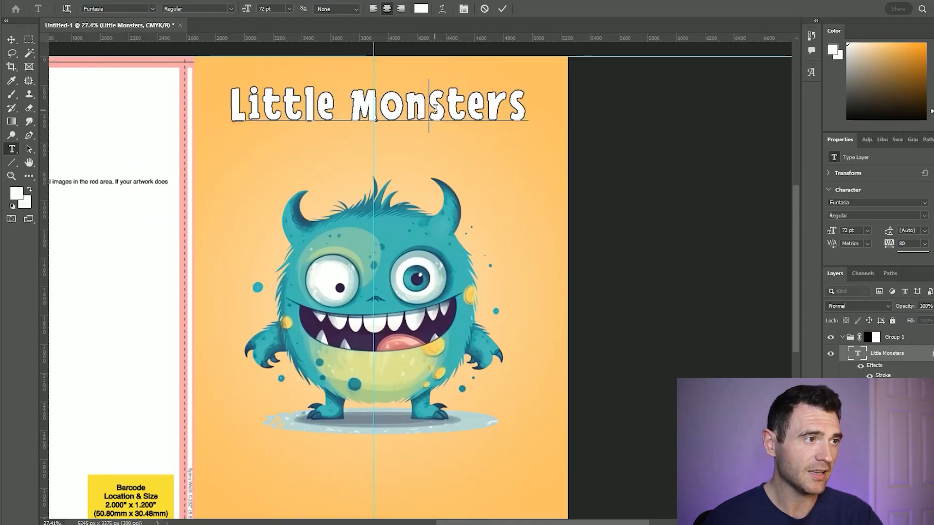
key("ctrl+a")
left_click(272, 8)
key("Up")
key("Up")
key("Up")
key("Up")
key("Up")
key("Up")
key("Up")
key("Up")
key("Up")
key("Up")
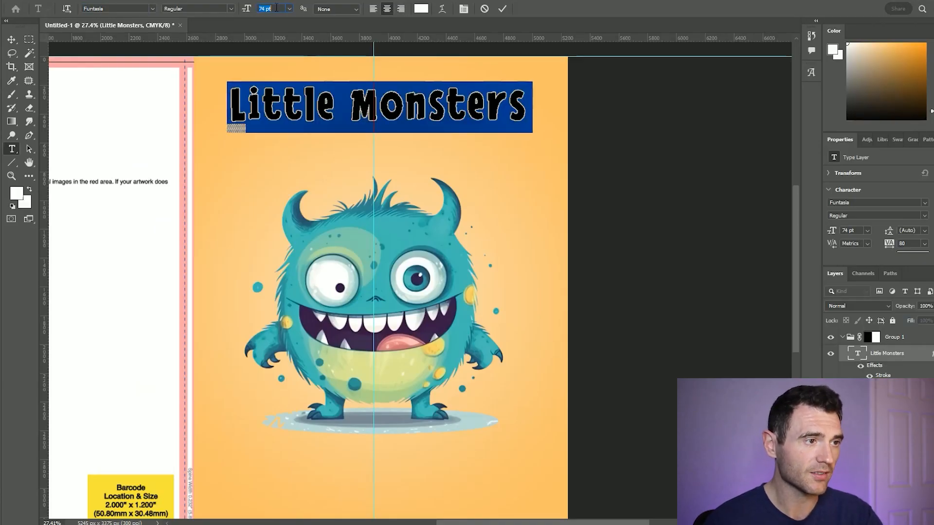
- Enlarge the title's capital letters M and L to 88 pt
left_click(366, 98)
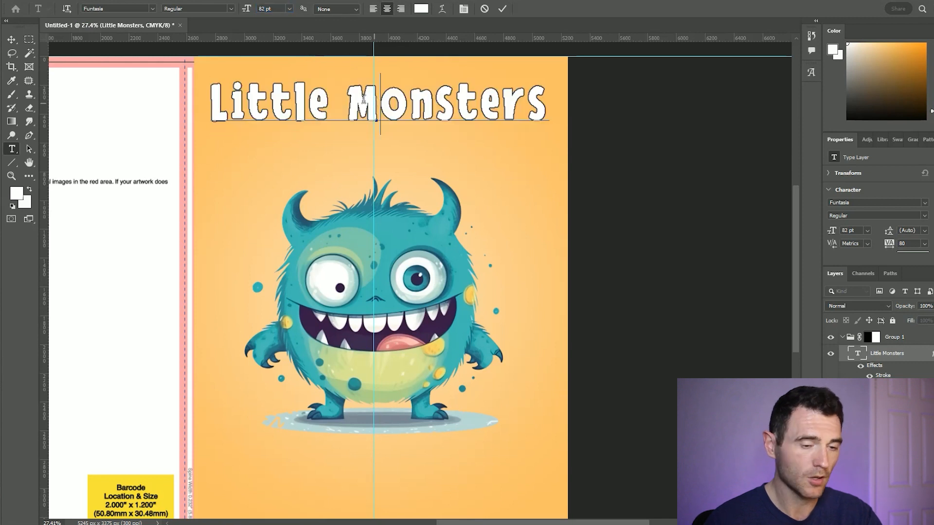
key("Up")
key("Up")
key("Up")
key("Up")
key("Up")
key("Up")
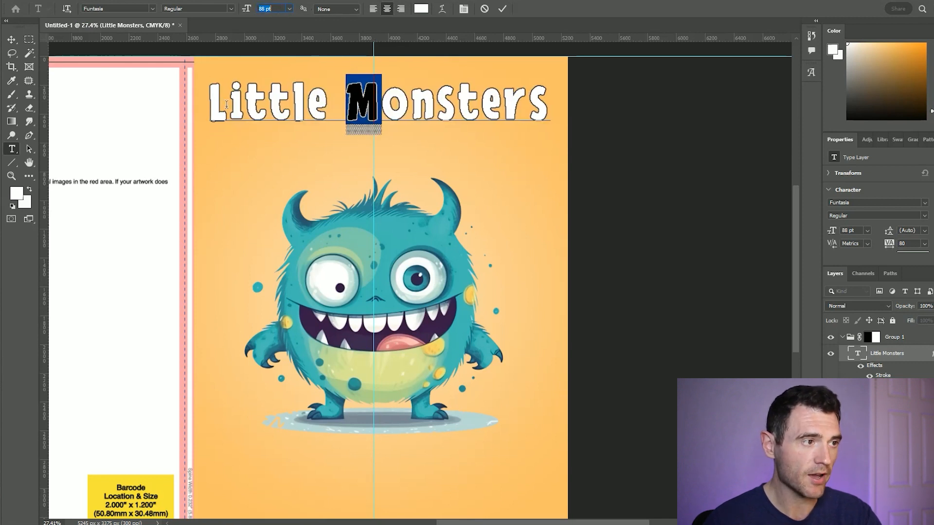
left_click_drag(229, 101, 212, 101)
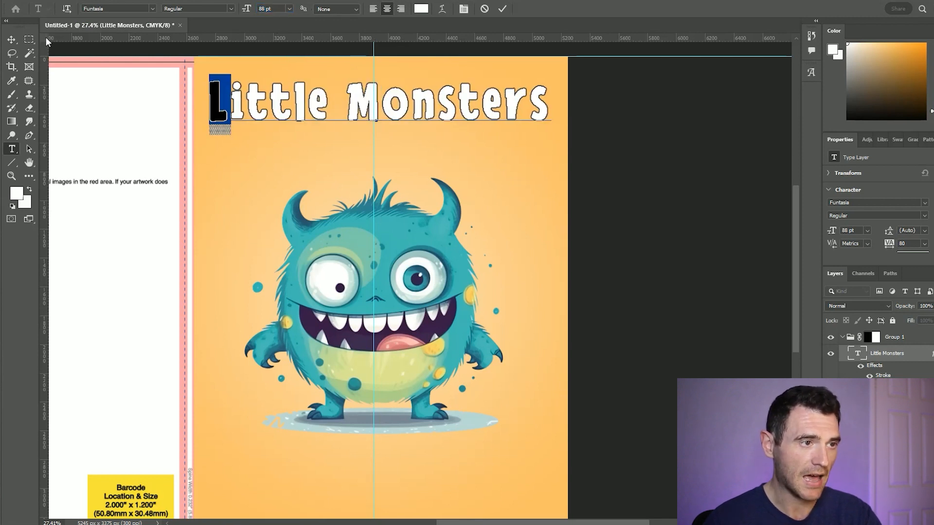
left_click(11, 39)
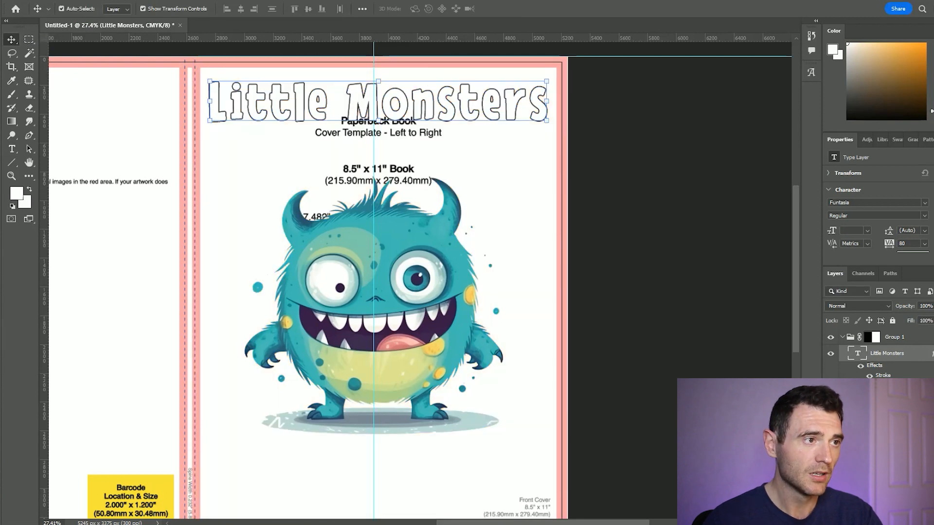
- Move the title slightly lower on the front cover and tilt it a little counterclockwise
mouse_move(521, 108)
left_mouse_down()
mouse_move(527, 120)
mouse_move(514, 116)
left_mouse_up()
key("Right")
key("Right")
key("Right")
- Add the text "Coloring book" centred on the guide below the monster
key("t")
scroll(371, 427, "down", 2)
left_click(374, 431)
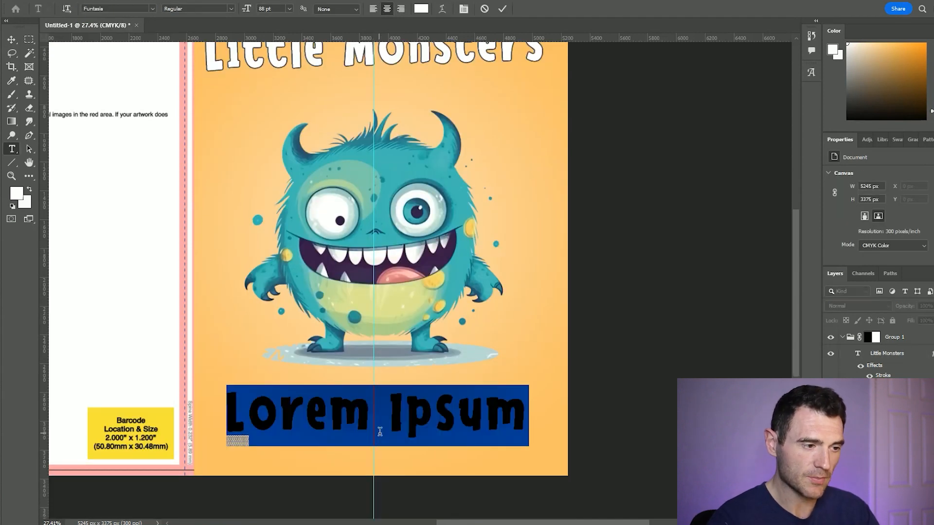
type("Coloring book")
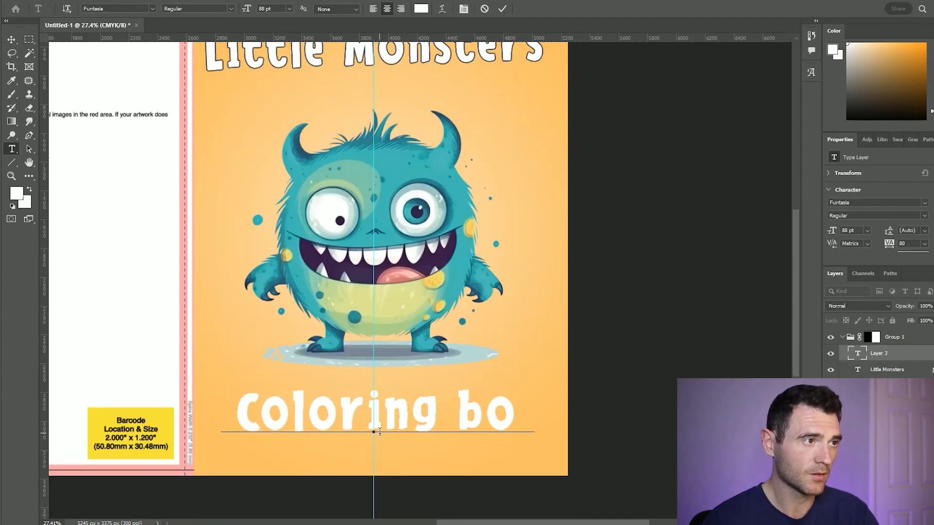
- Set the size of the "Coloring book" text to 71 pt
key("ctrl+a")
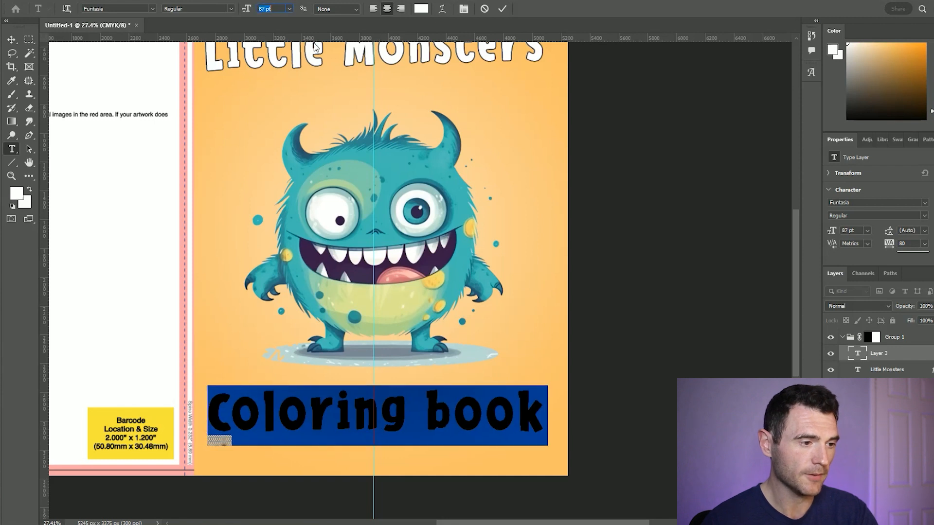
key("Down")
key("Down")
key("Down")
key("Down")
key("Down")
key("Down")
key("Down")
key("Down")
key("Down")
key("Down")
key("Down")
key("Down")
key("Down")
key("Down")
key("Down")
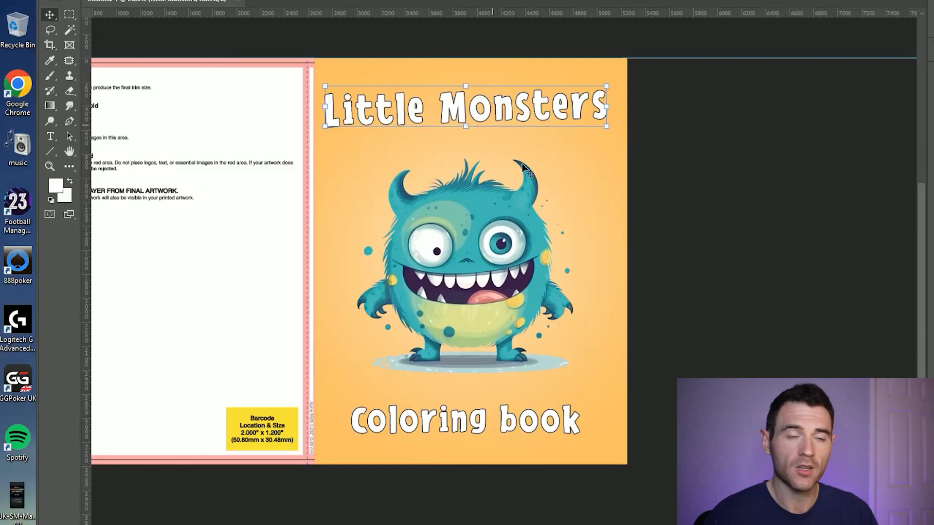
- View the whole cover at thumbnail size to judge how legible the title is
scroll(579, 267, "down", 5)
scroll(616, 292, "down", 3)
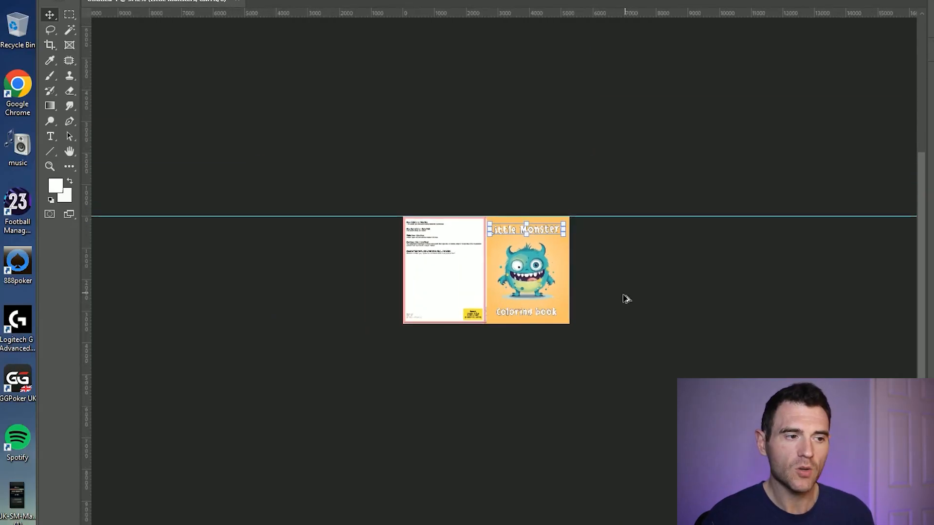
scroll(632, 290, "up", 1)
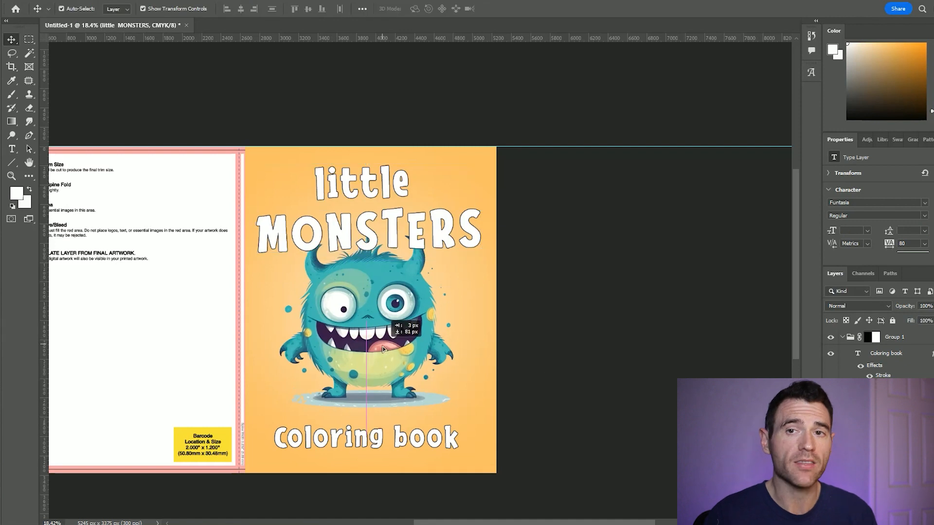
left_click(407, 377)
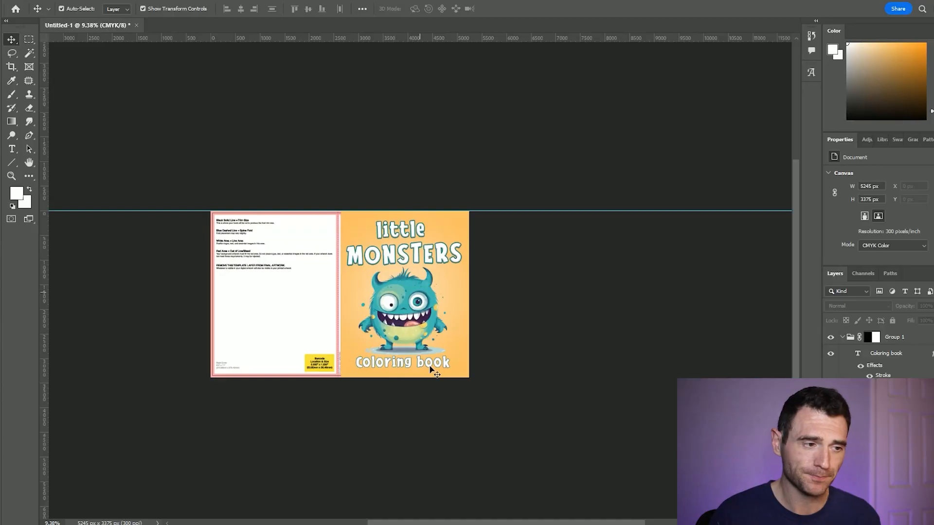
- Add "FOR KIDS!" in Hipster Hand Drawn below the word MONSTERS, rotated -2.66 degrees
scroll(452, 316, "up", 5)
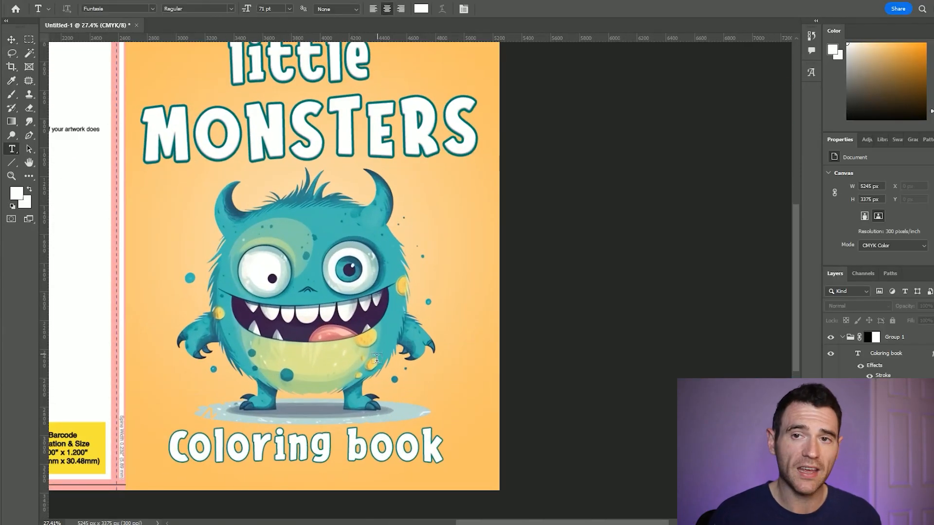
left_click(377, 357)
type("FOR KIDS!")
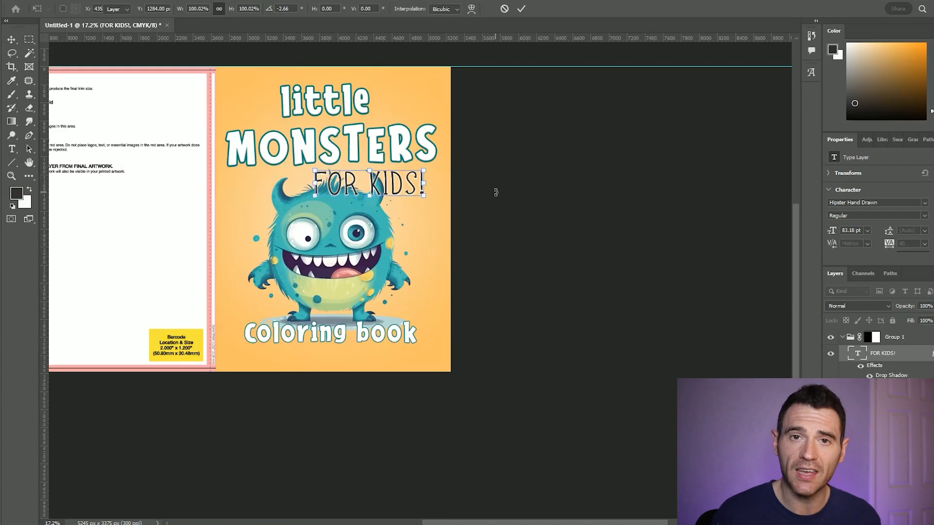
key("Return")
- Move the title and "FOR KIDS!" slightly up and the monster slightly down on the front cover
left_click(382, 146)
left_click(411, 188, "shift")
left_click_drag(411, 187, 410, 181)
left_click(384, 179)
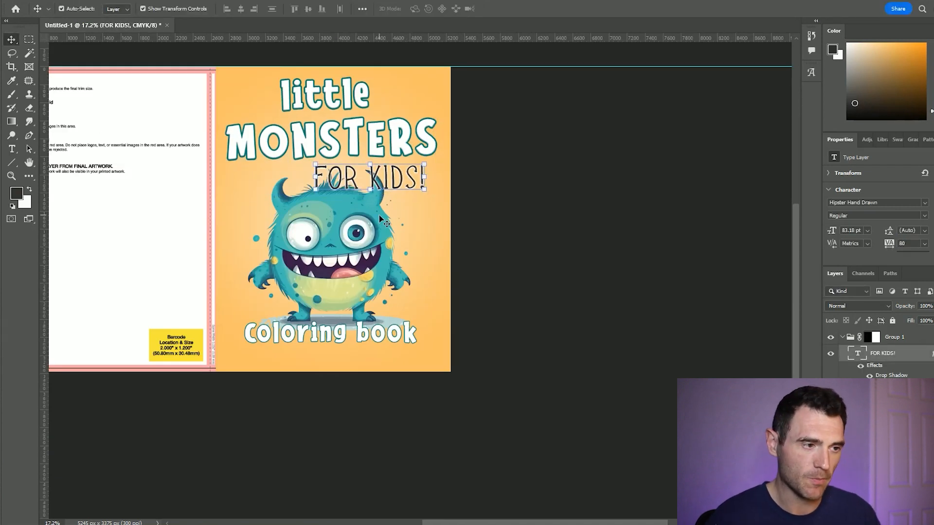
left_click(379, 214)
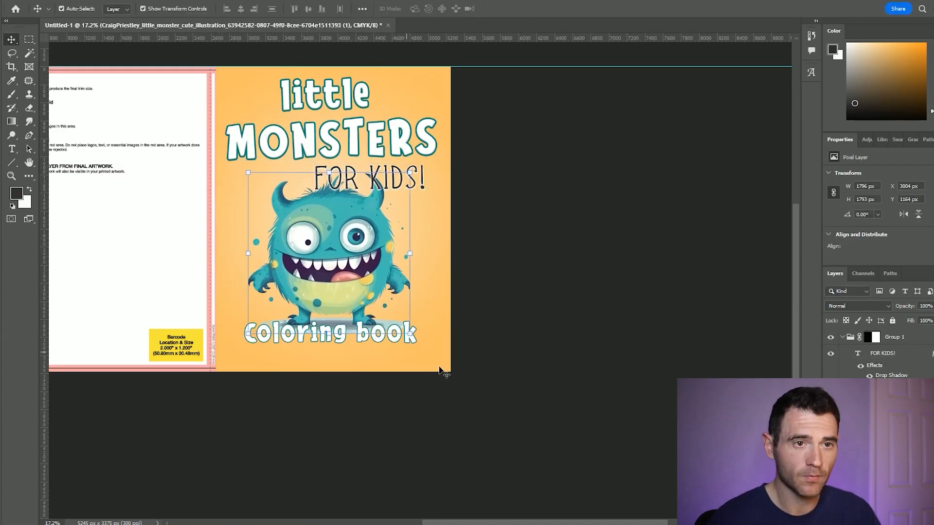
left_click(473, 365)
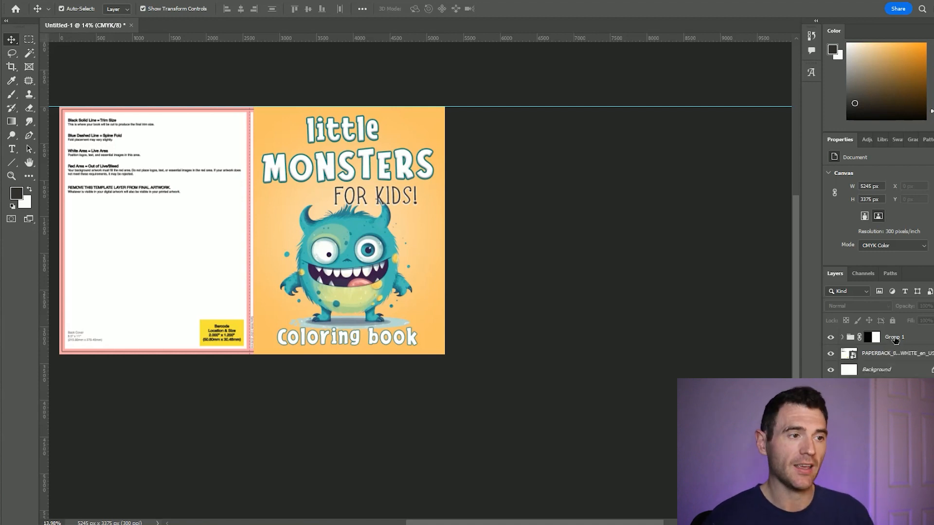
- Create a new layer between Group 1 and the template layer, and open the foreground colour for editing
left_click(893, 339)
left_click(920, 519)
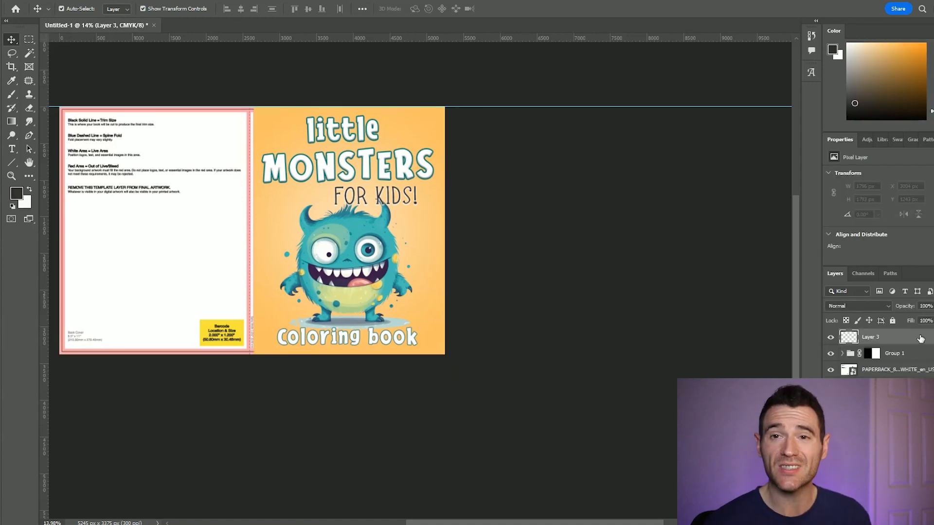
left_click_drag(917, 363, 916, 363)
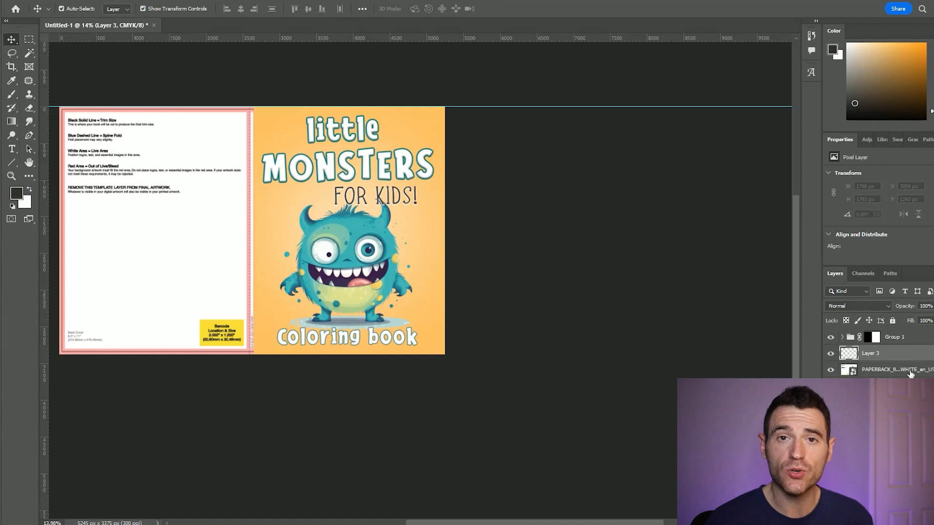
left_click(832, 51)
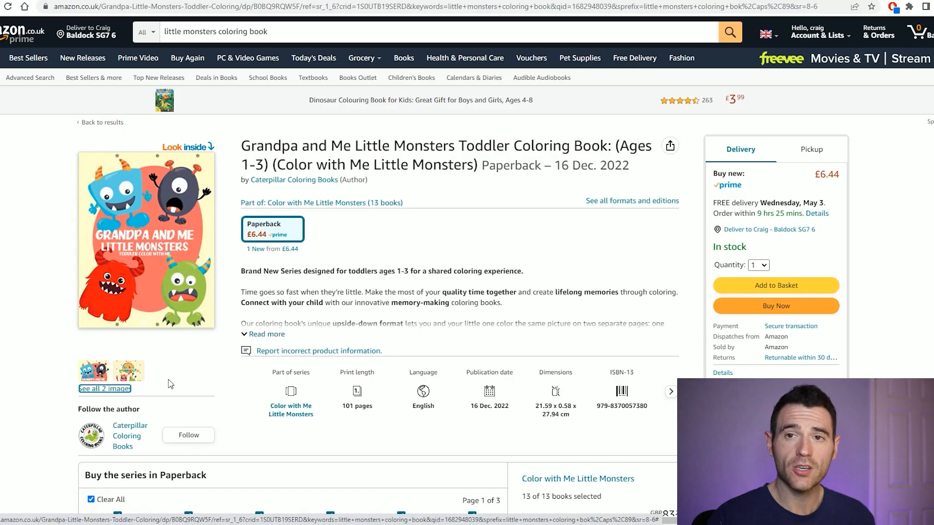
- Switch to the Amazon listing of the Grandpa and Me Little Monsters book and view its second image
left_click(130, 371)
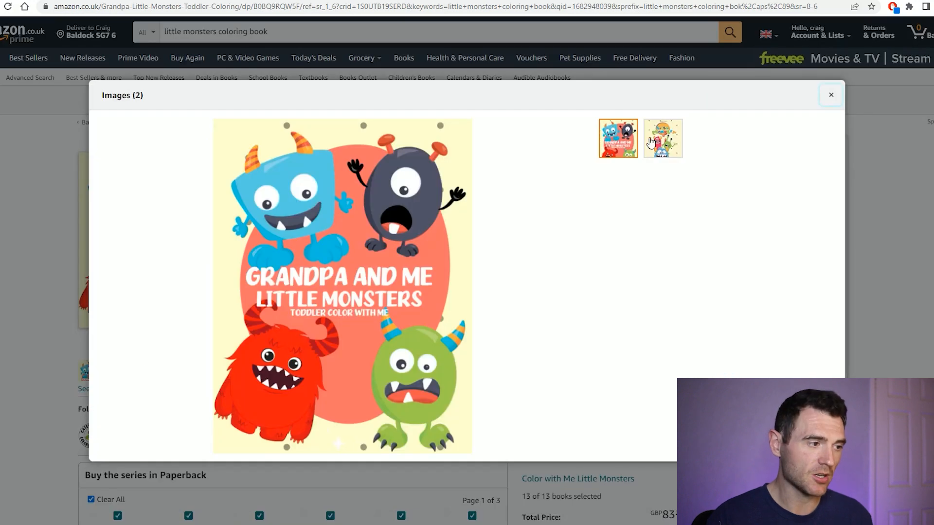
left_click(669, 142)
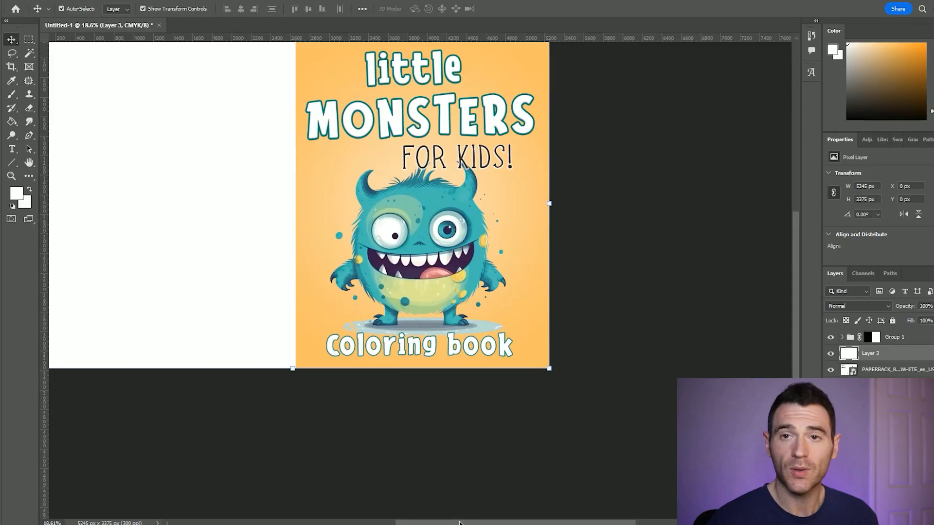
- Place the black_on_clear_main logo, scale it to 507 by 571 px and put it in the back cover's lower-left corner
scroll(290, 317, "up", 3)
left_click_drag(175, 282, 262, 257)
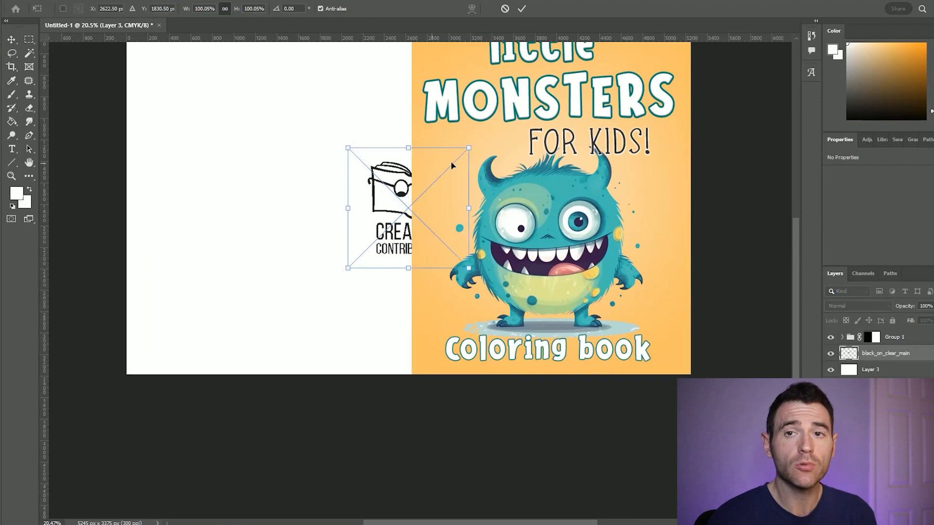
left_click_drag(467, 149, 428, 184)
left_click_drag(377, 212, 165, 306)
key("Return")
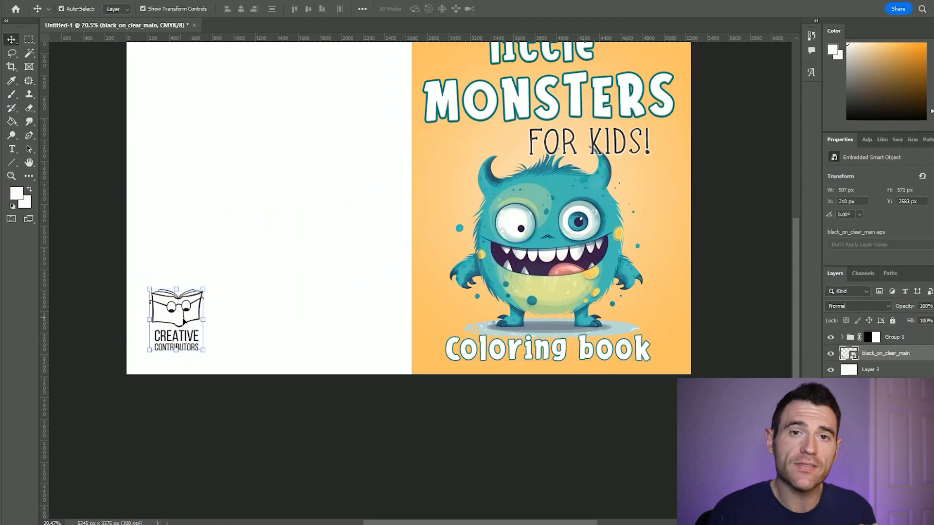
- Move the logo closer to the back cover's lower-left corner, at X 175 px and Y 2635 px
left_click(187, 334)
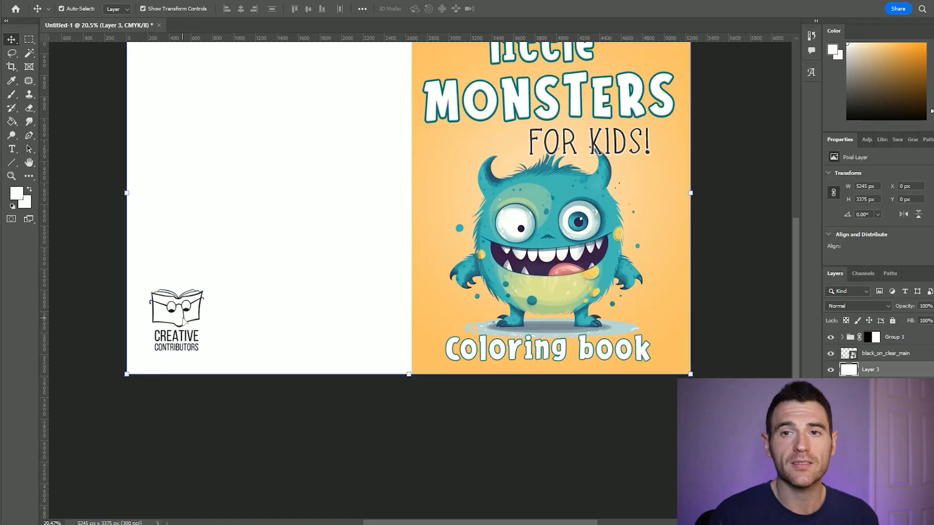
left_click(184, 314)
left_click_drag(187, 318, 183, 324)
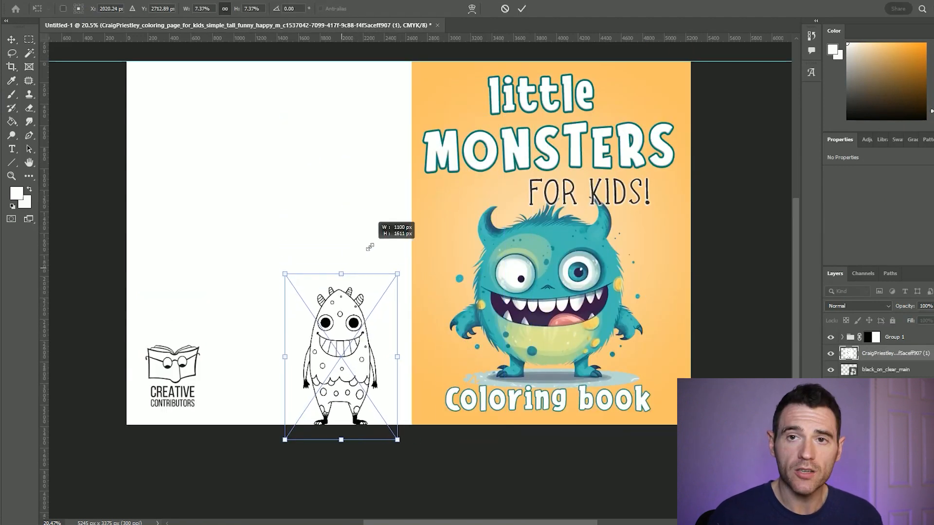
- Place two monster coloring pages side by side on the back cover above the logo, each scaled to about 1100 by 1610 px
left_click_drag(360, 308, 221, 170)
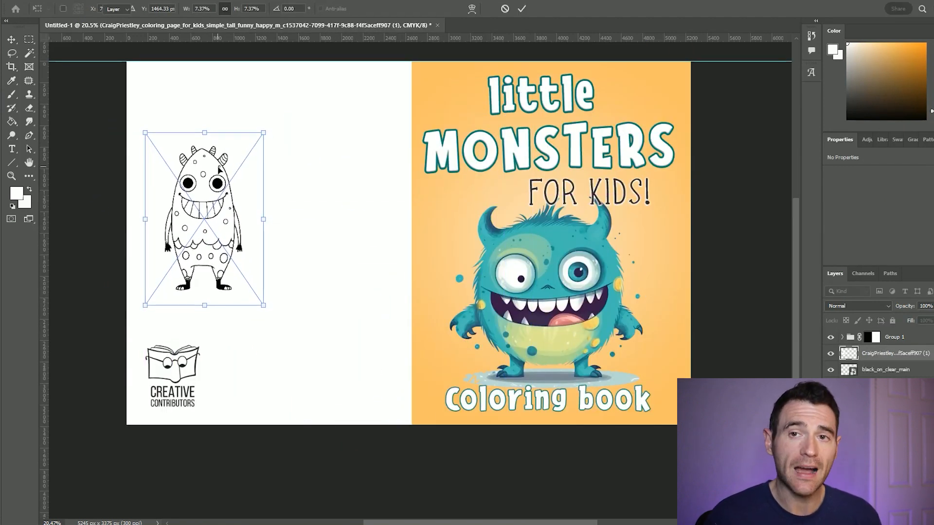
key("Return")
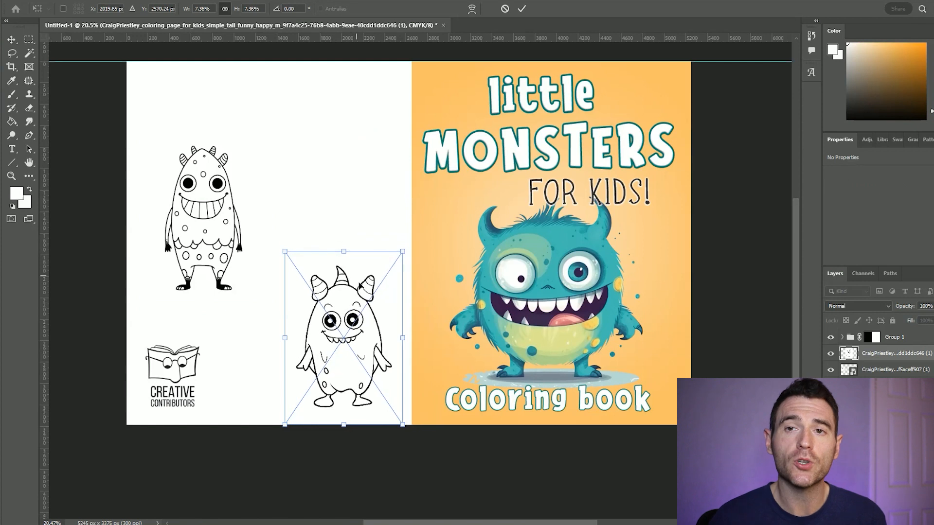
left_click_drag(363, 293, 325, 189)
key("Return")
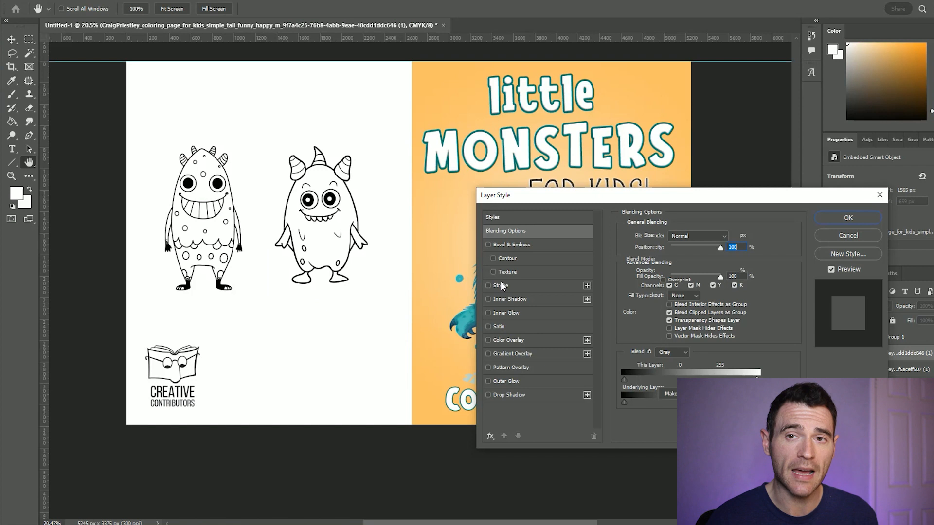
- Add a thin outline stroke to the second monster page and apply the same layer style to the first page
left_click(501, 285)
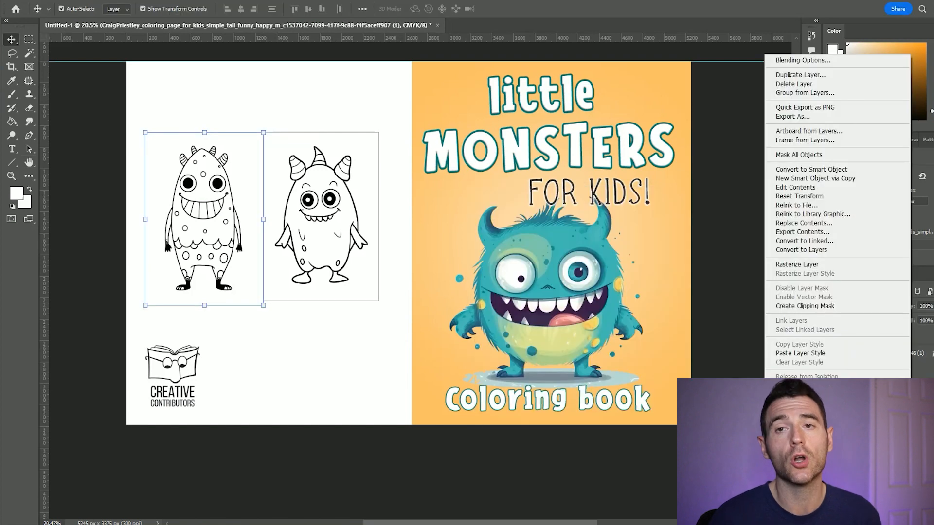
left_click(856, 358)
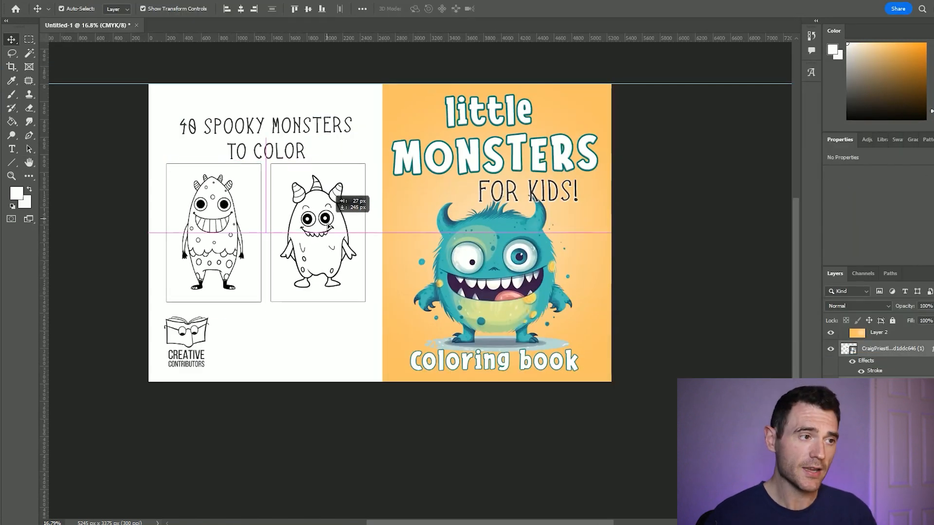
left_click_drag(329, 221, 329, 227)
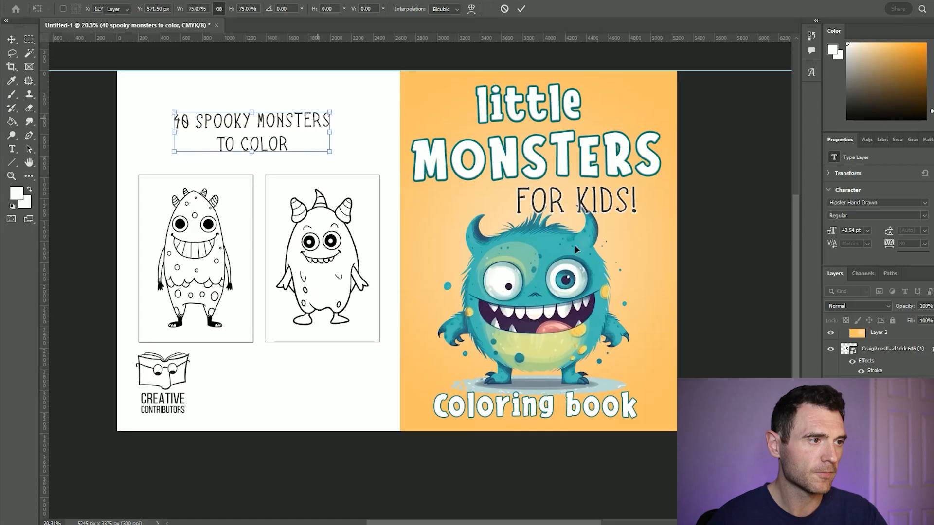
- Put the two-line text "40 spooky monsters to color" above the sample pages and check the back cover layout against the template guides
key("Return")
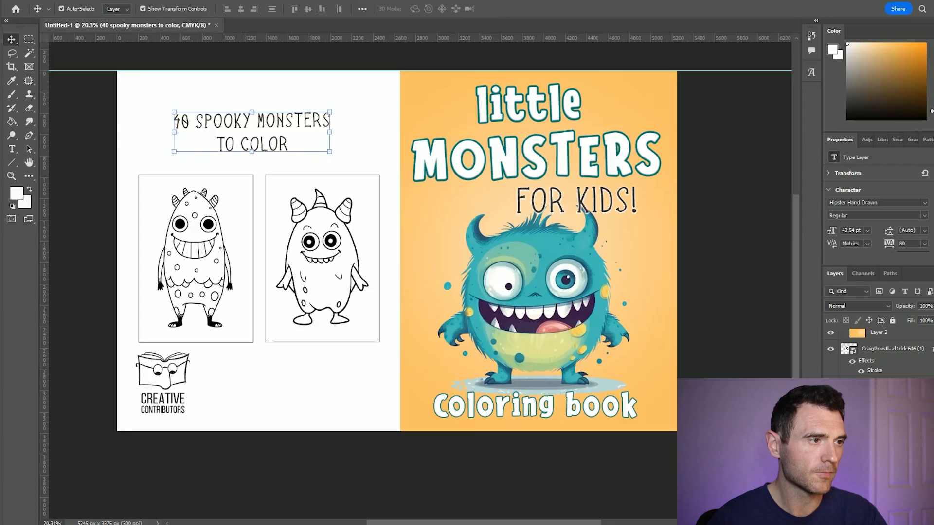
left_click(831, 438)
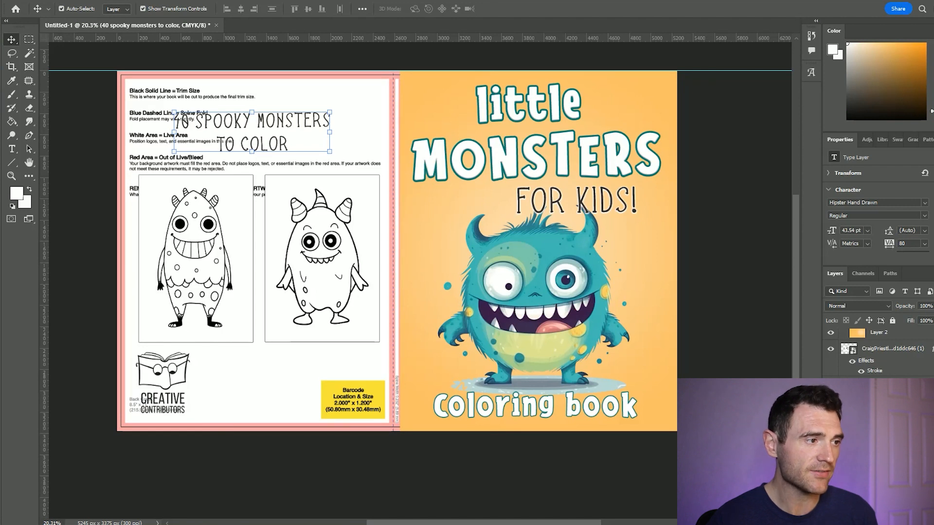
left_click(830, 438)
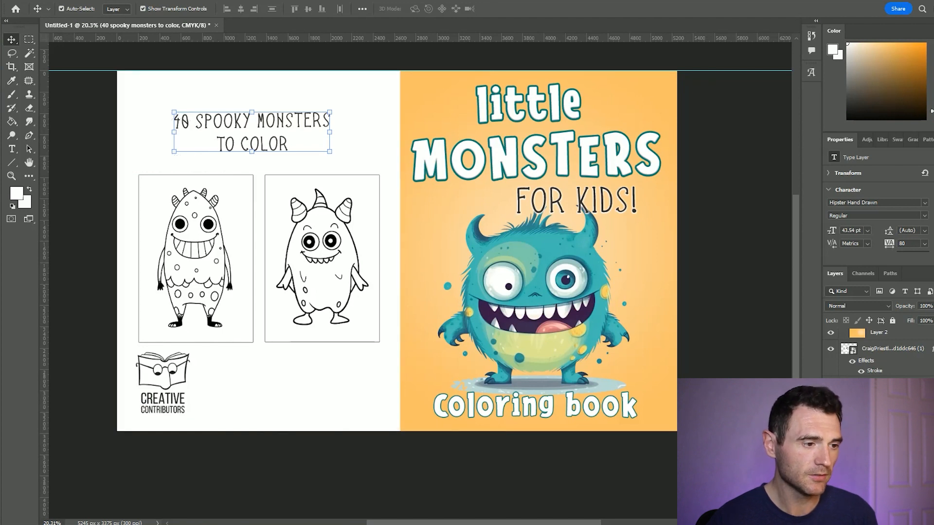